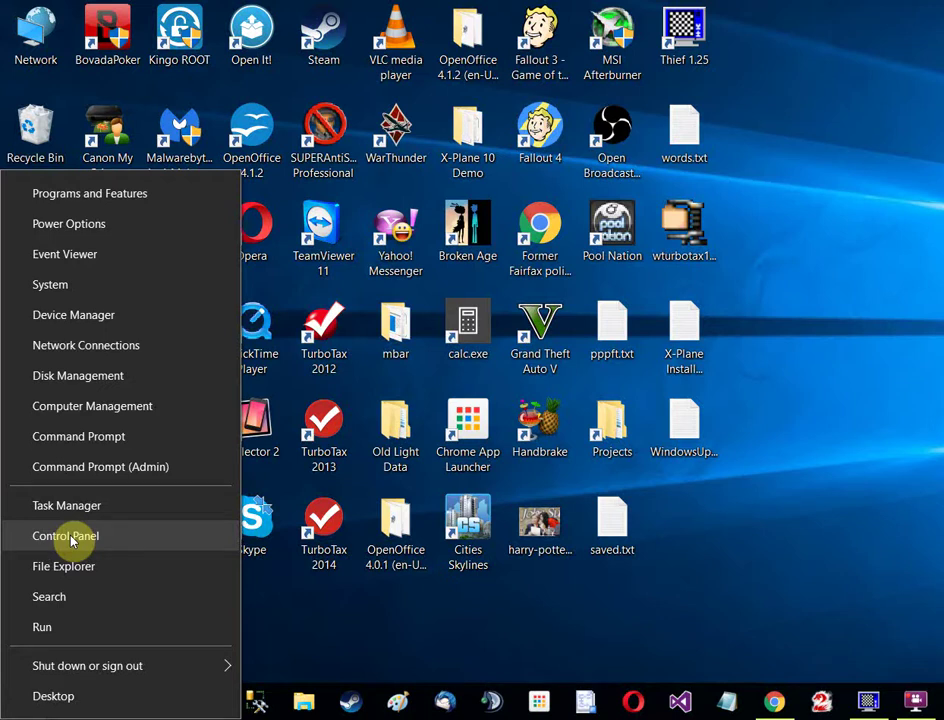
- Open Devices and Printers from Control Panel and select the Canon MP500 Series Printer
click(70, 537)
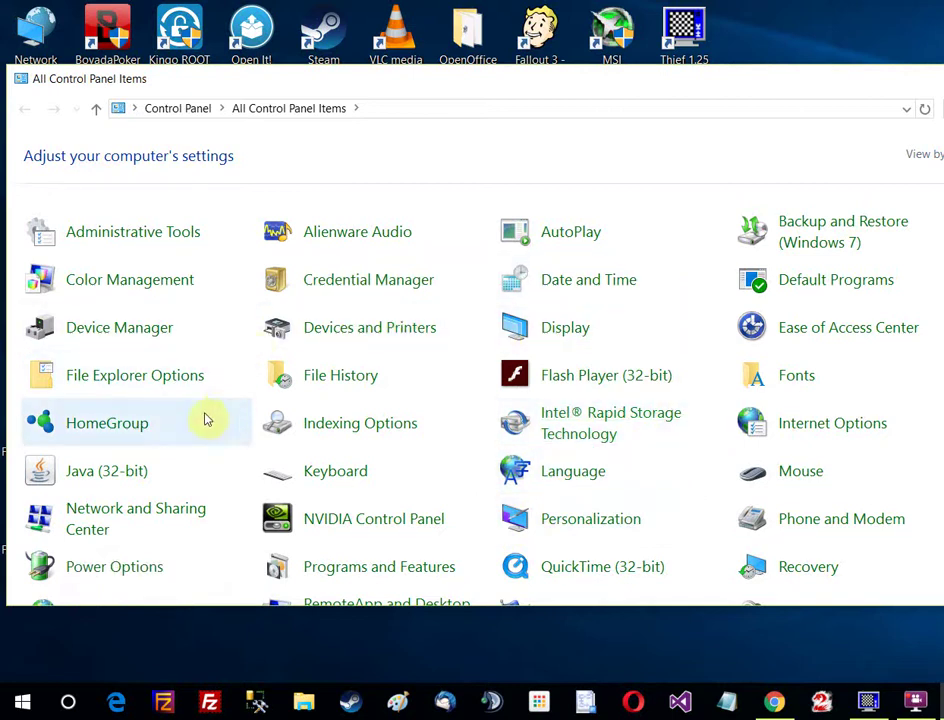
click(350, 343)
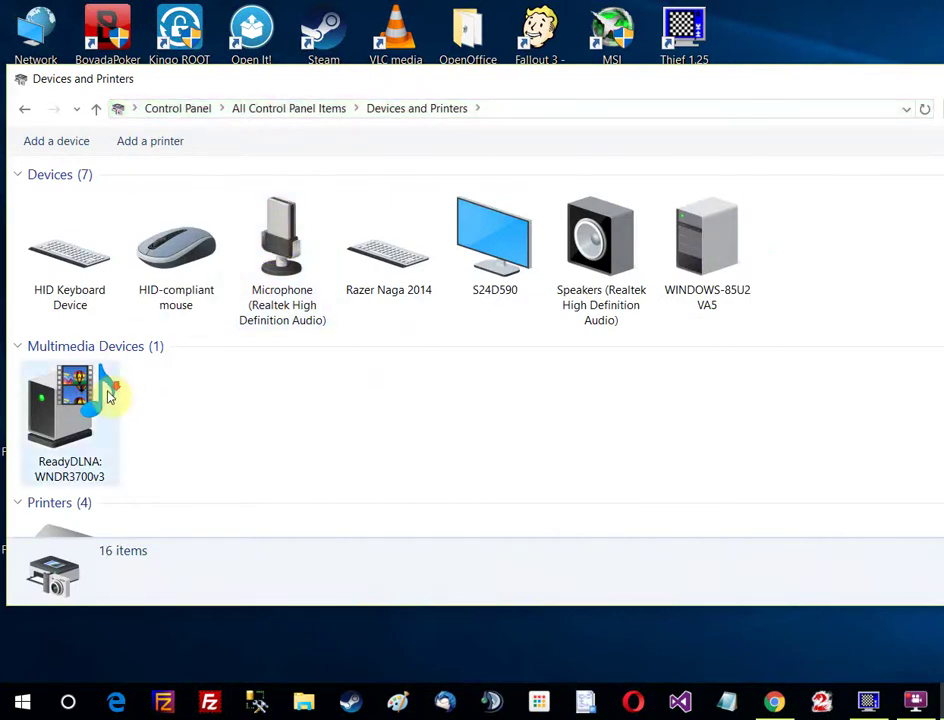
scroll(110, 390, down, 3)
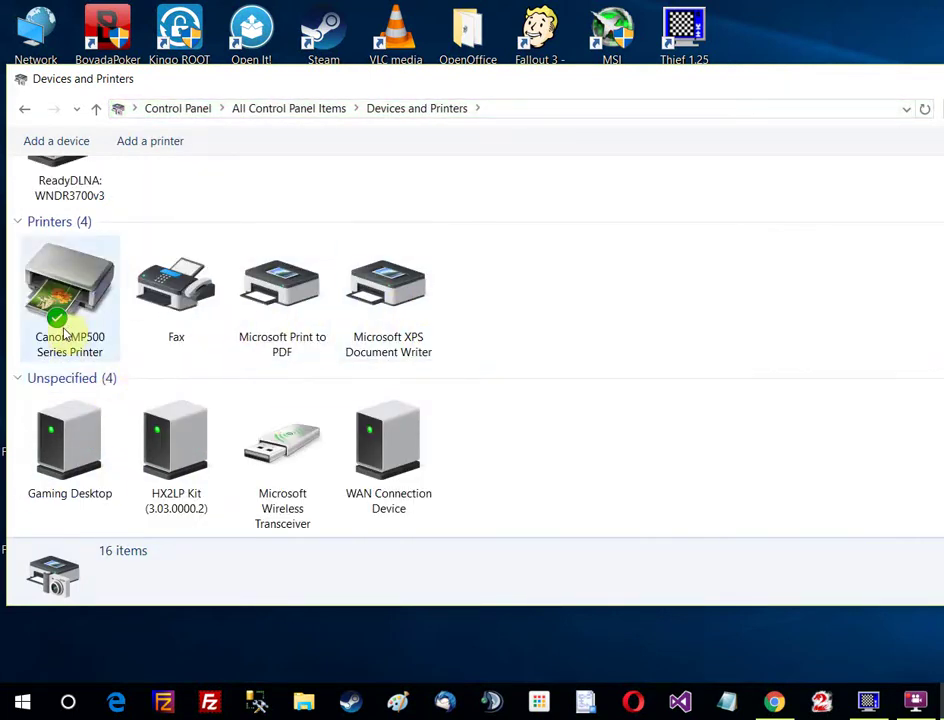
click(74, 284)
- Start a new scan from the Canon MP500 and confirm WIA Canon MP500 as the scanner
right_click(74, 284)
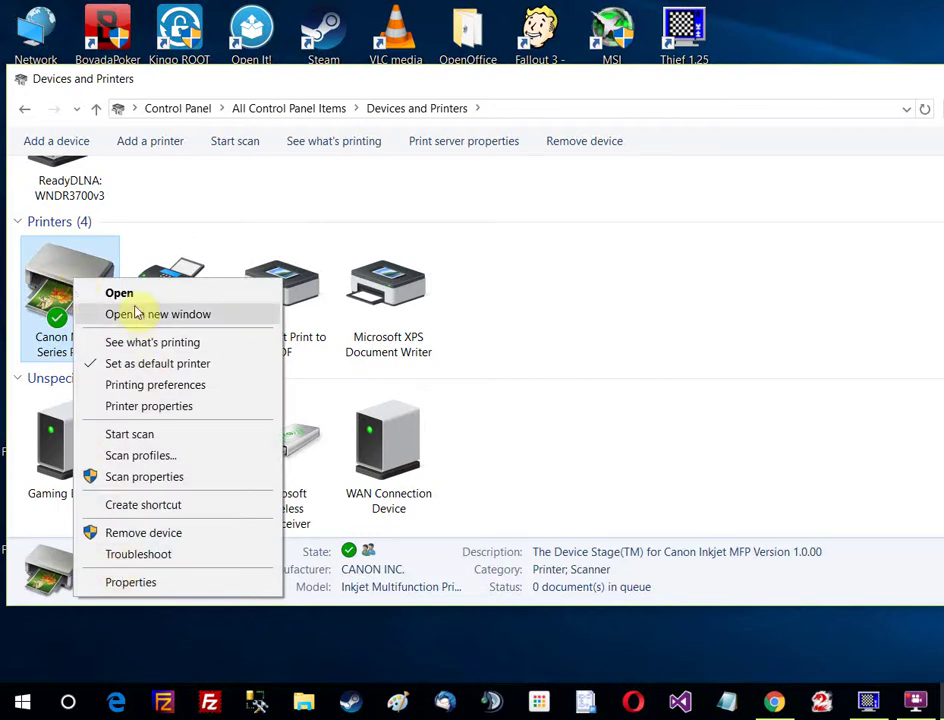
click(133, 435)
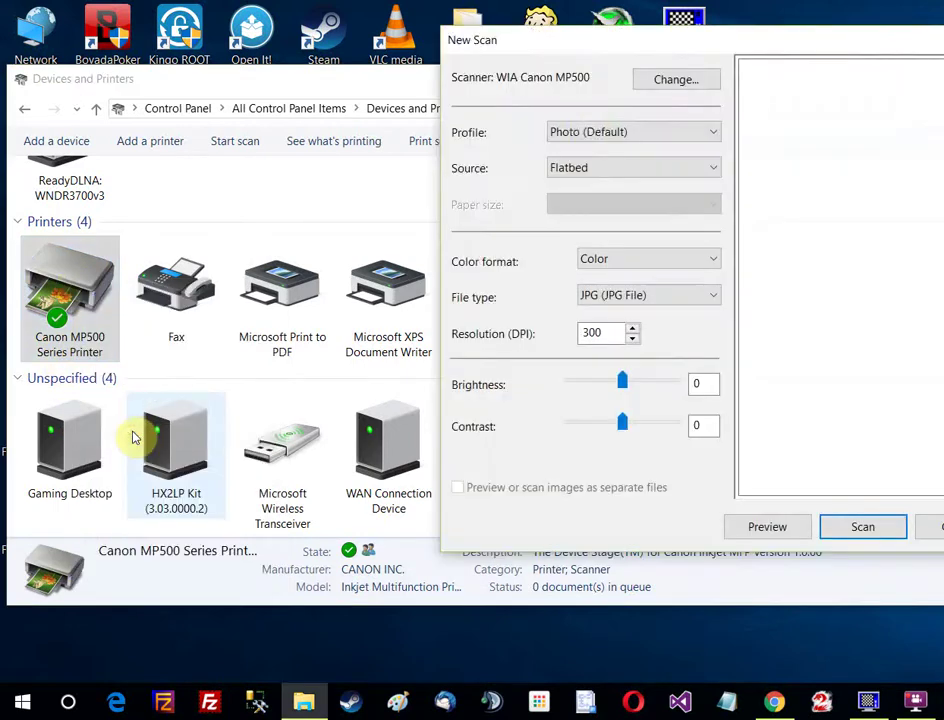
click(682, 79)
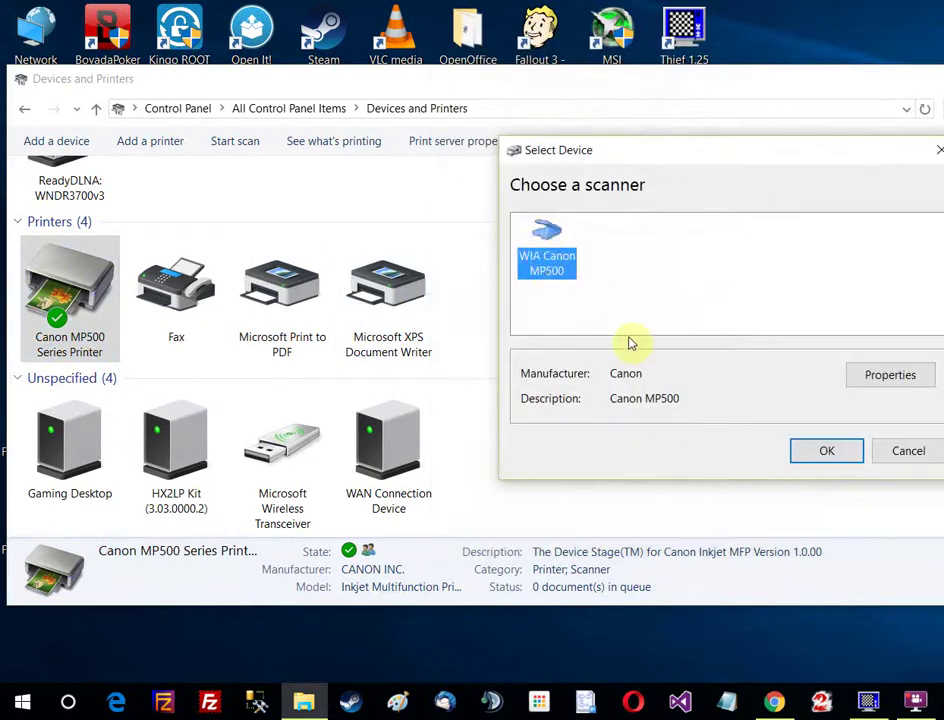
click(815, 455)
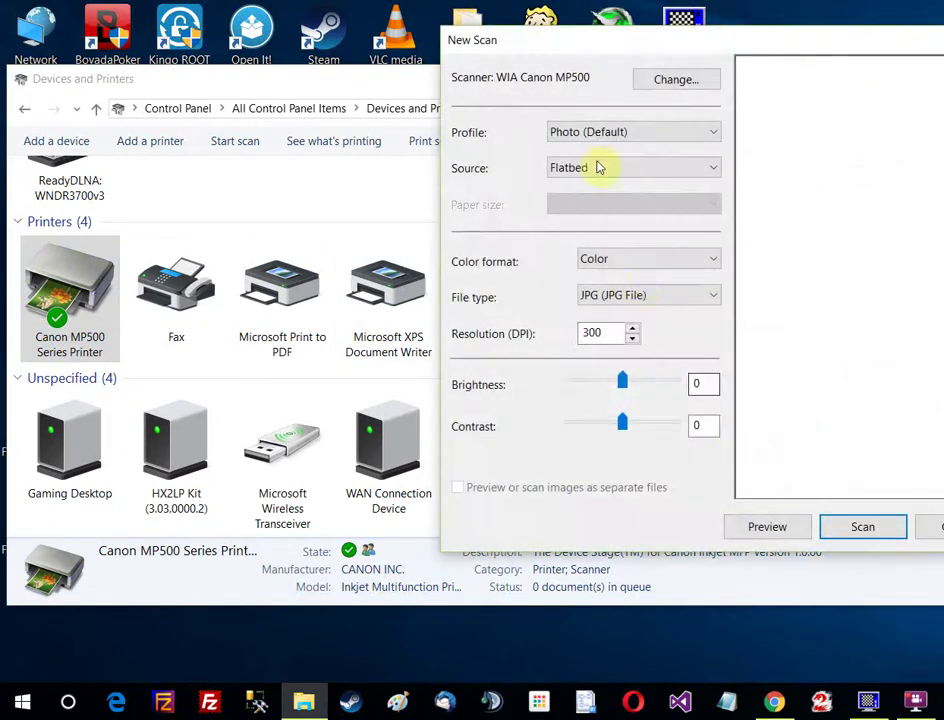
- Inspect the WIA Canon MP500 properties: color management, events and status tabs
click(689, 82)
click(882, 375)
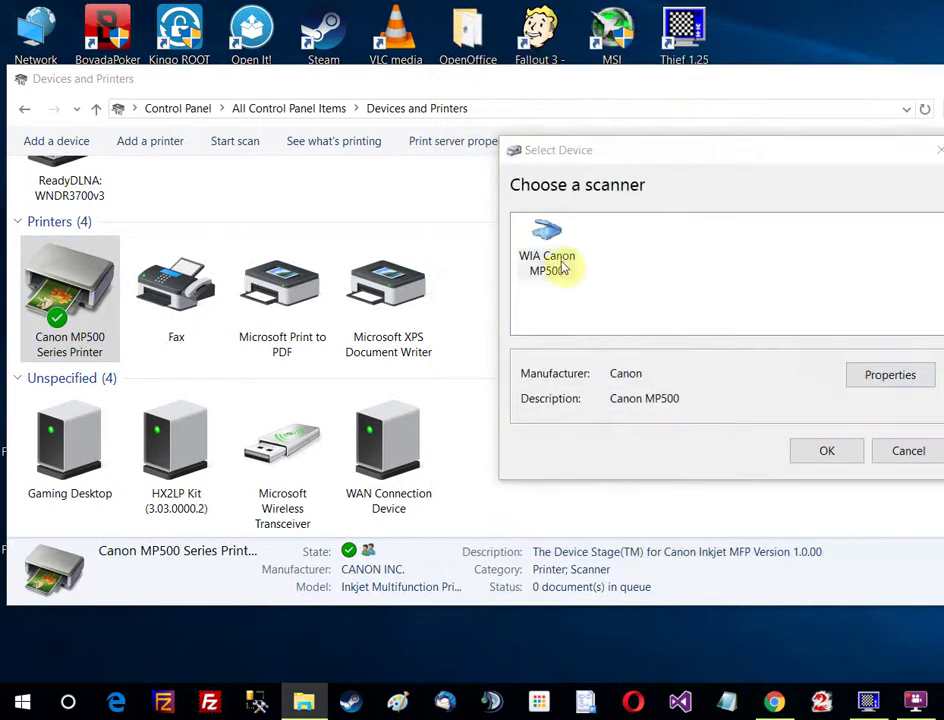
click(630, 196)
click(596, 195)
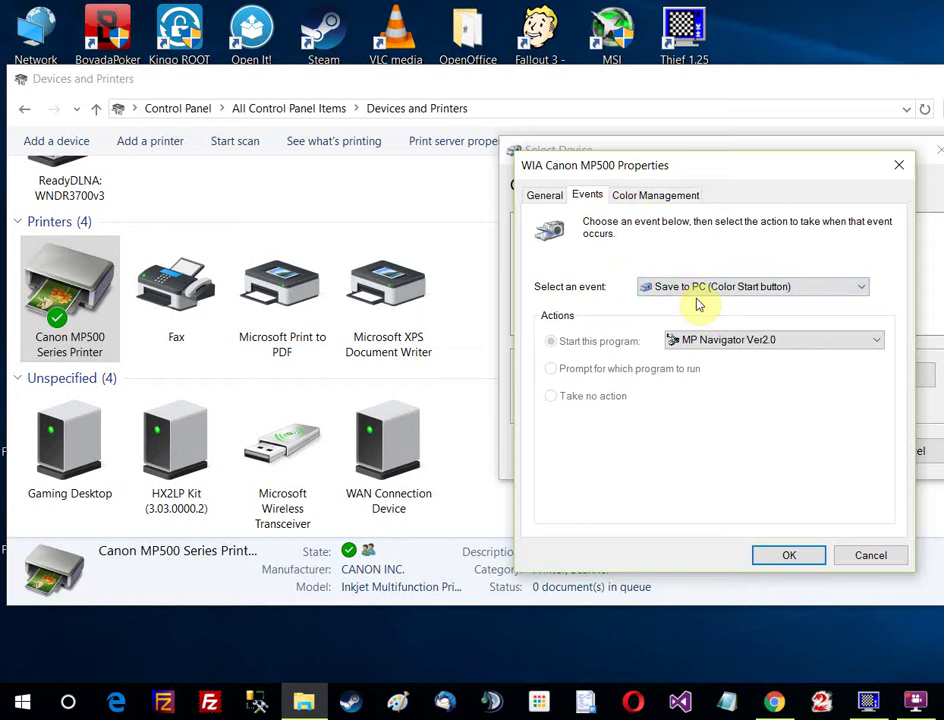
click(548, 196)
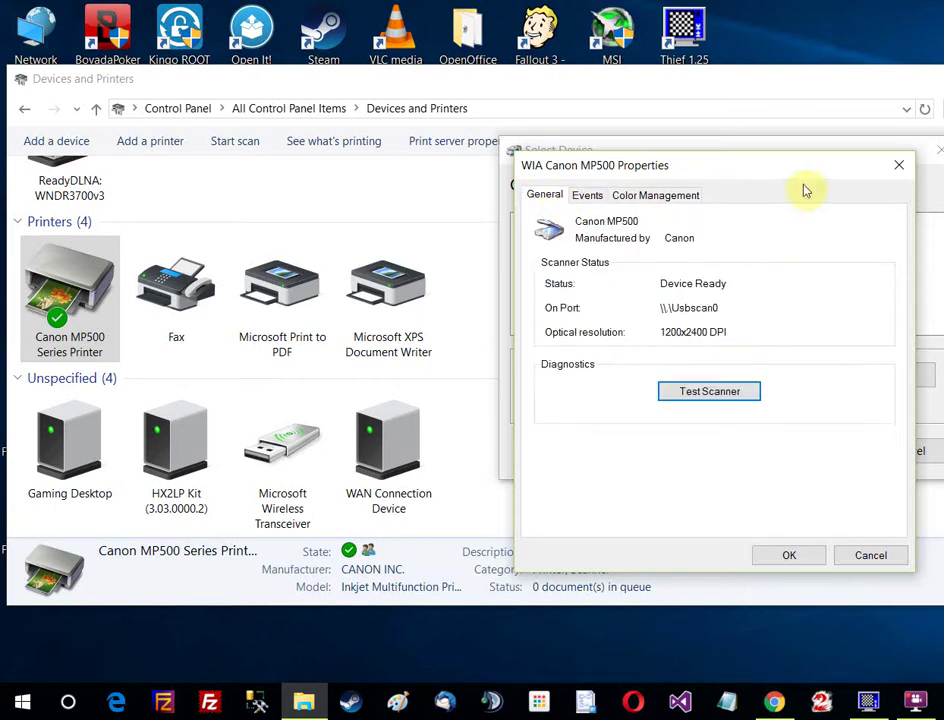
click(899, 165)
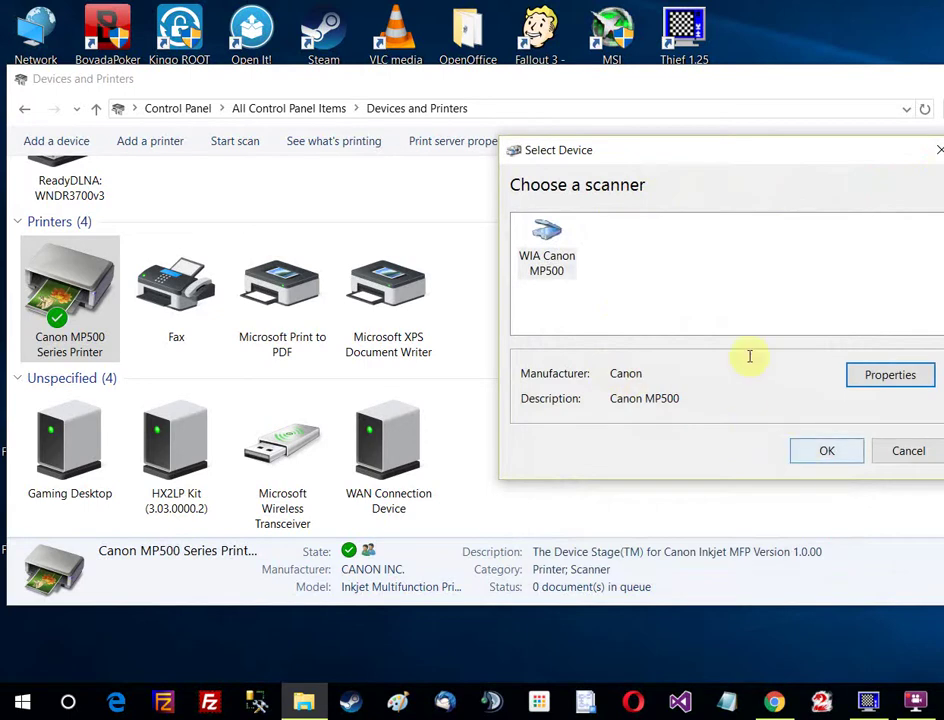
- Reselect WIA Canon MP500 and recheck its events and color management properties
click(535, 236)
click(889, 375)
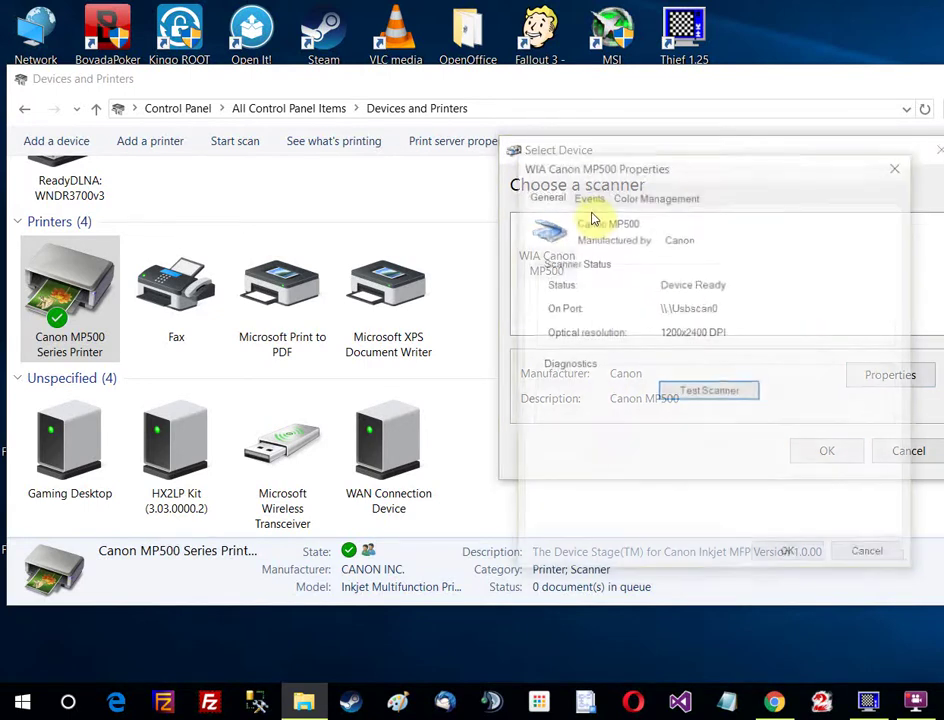
click(590, 193)
click(649, 193)
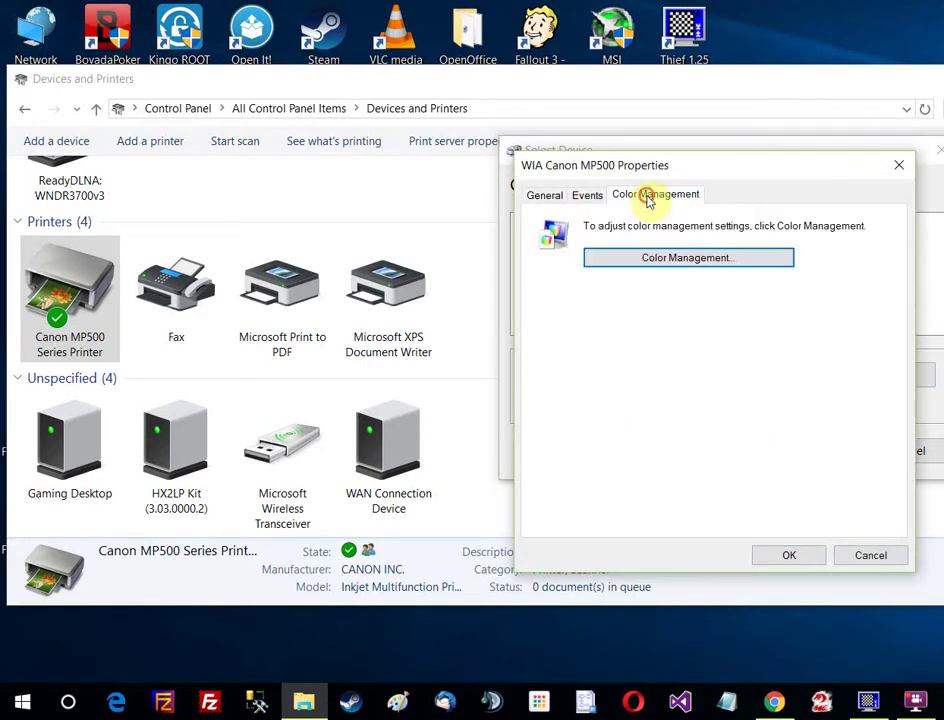
click(898, 165)
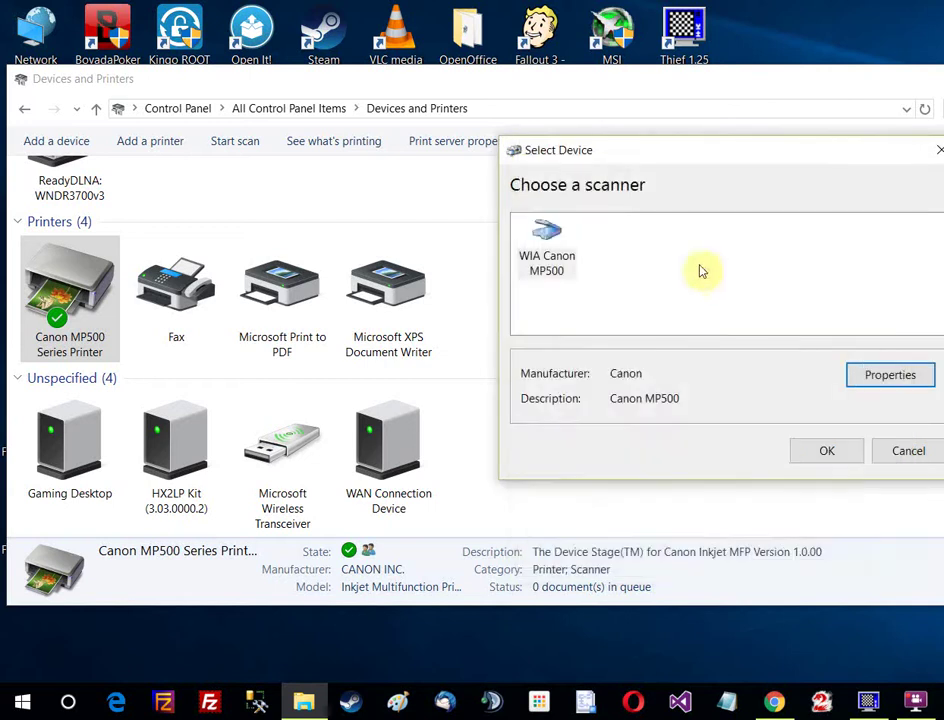
- Confirm the scanner, choose the Documents profile and scan the flatbed page
click(856, 453)
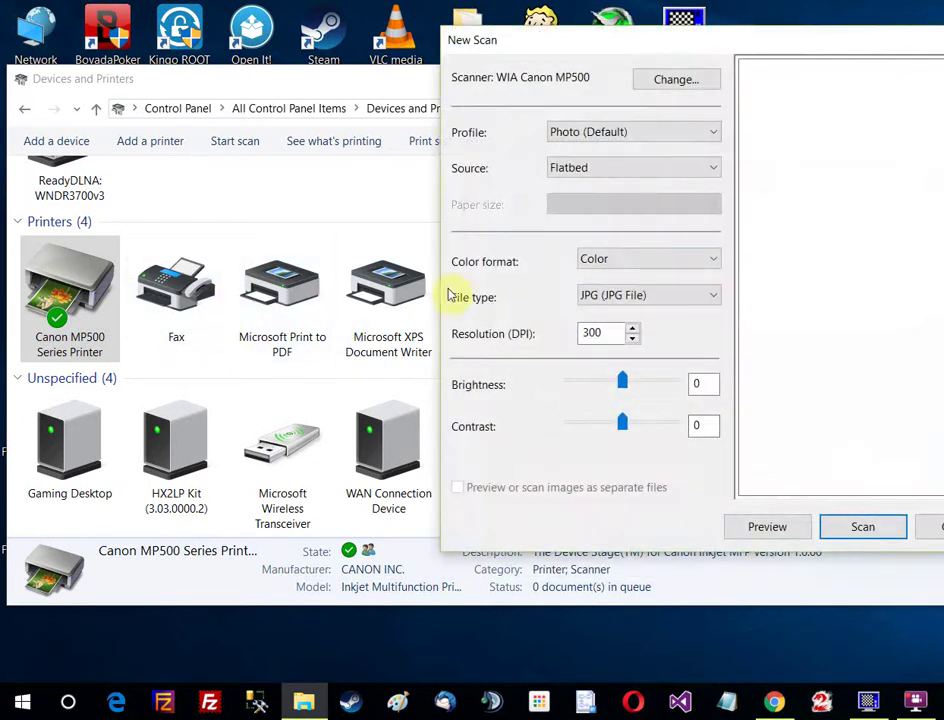
click(600, 131)
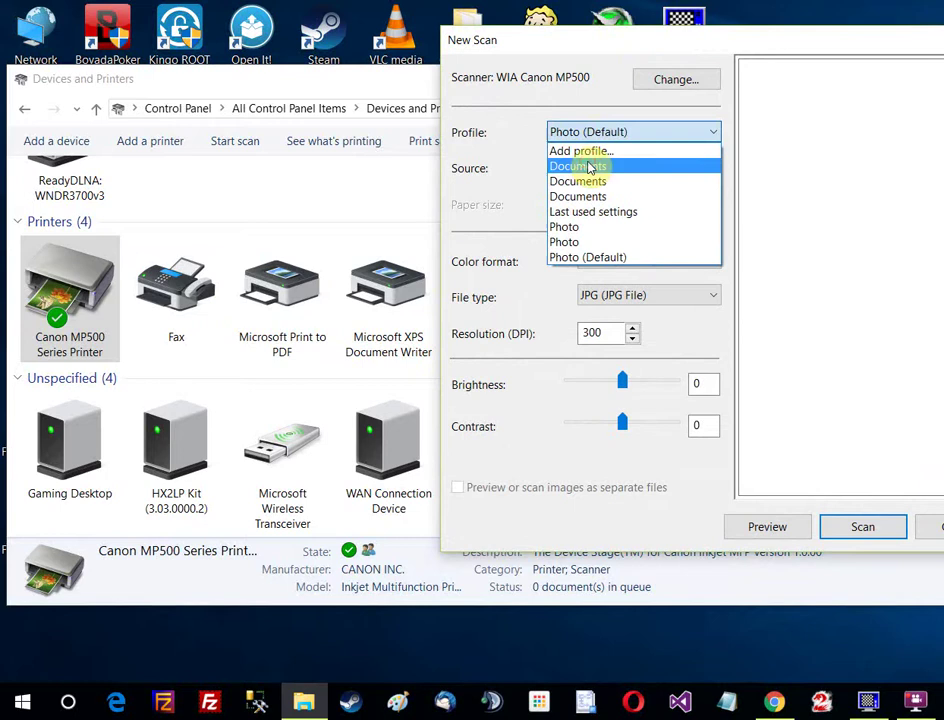
click(594, 163)
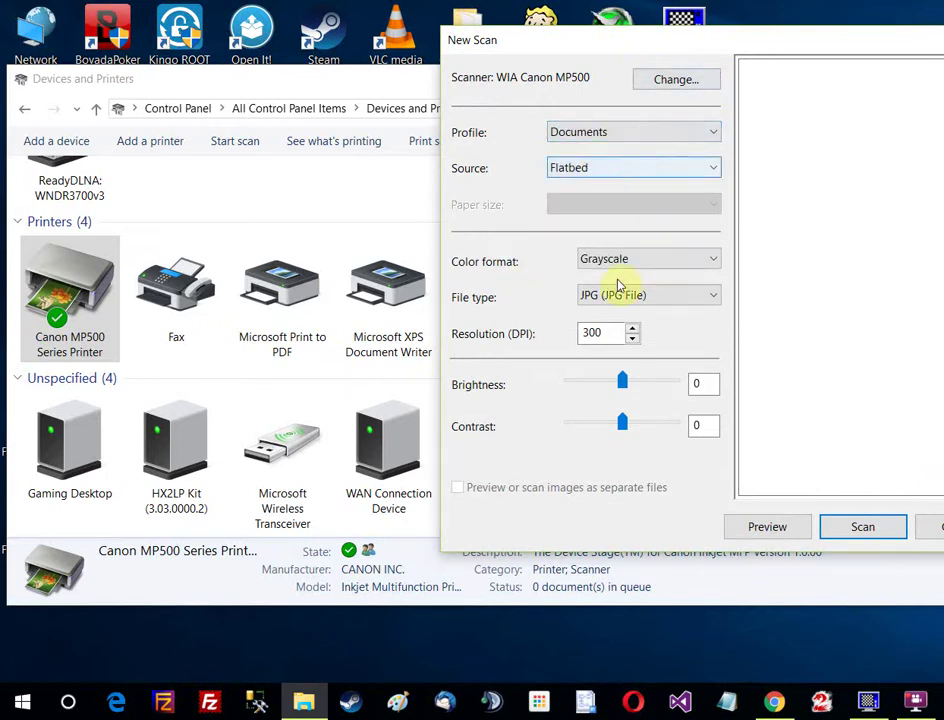
click(866, 527)
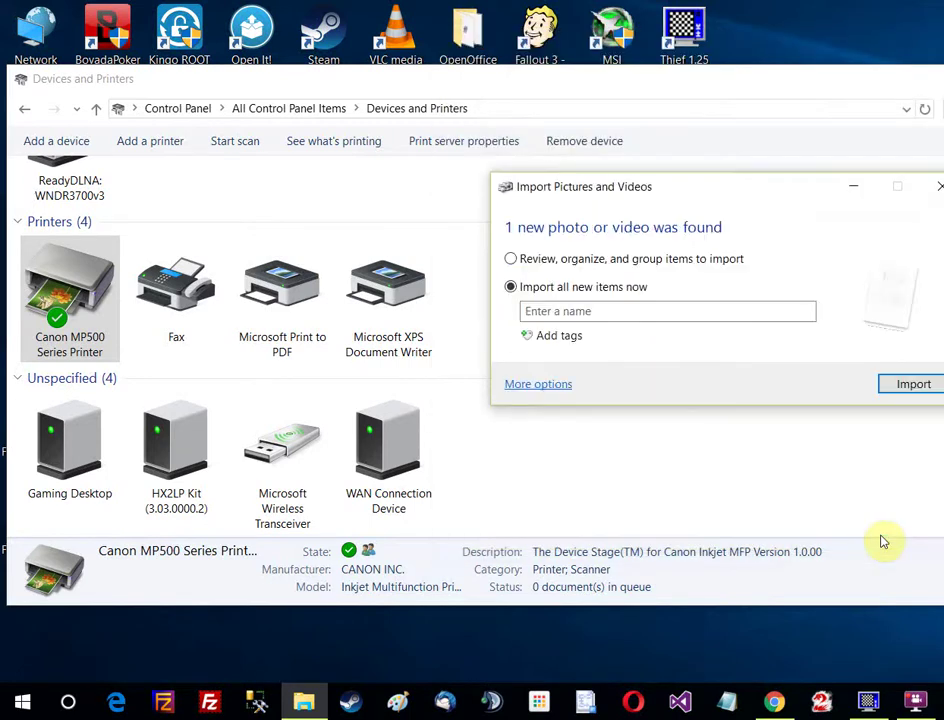
- Name the scan 'something' and import it into Pictures as something 001.jpg
click(605, 311)
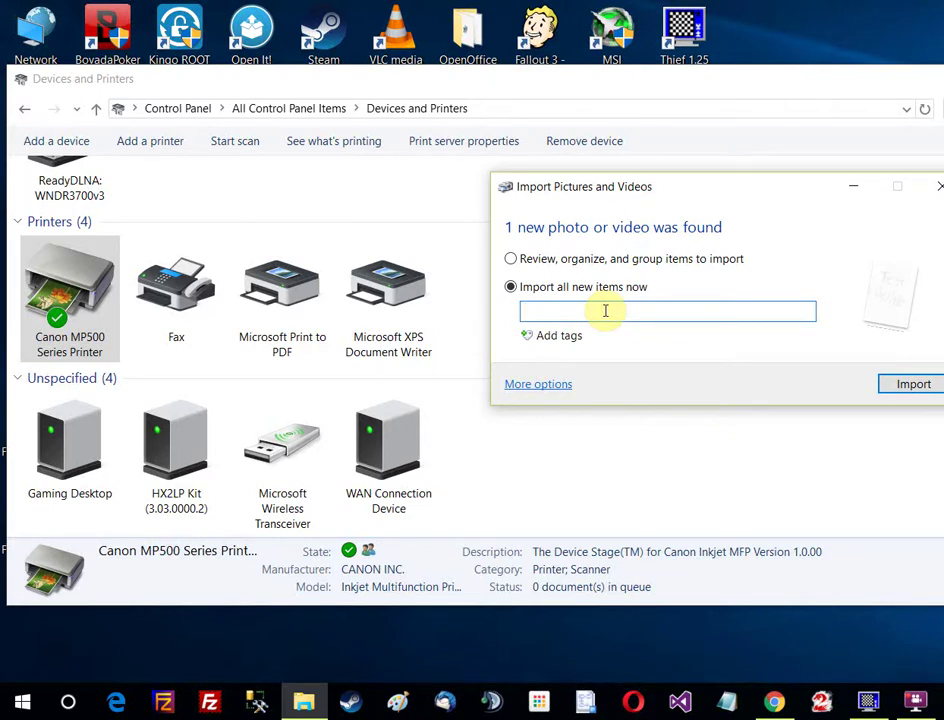
text(something)
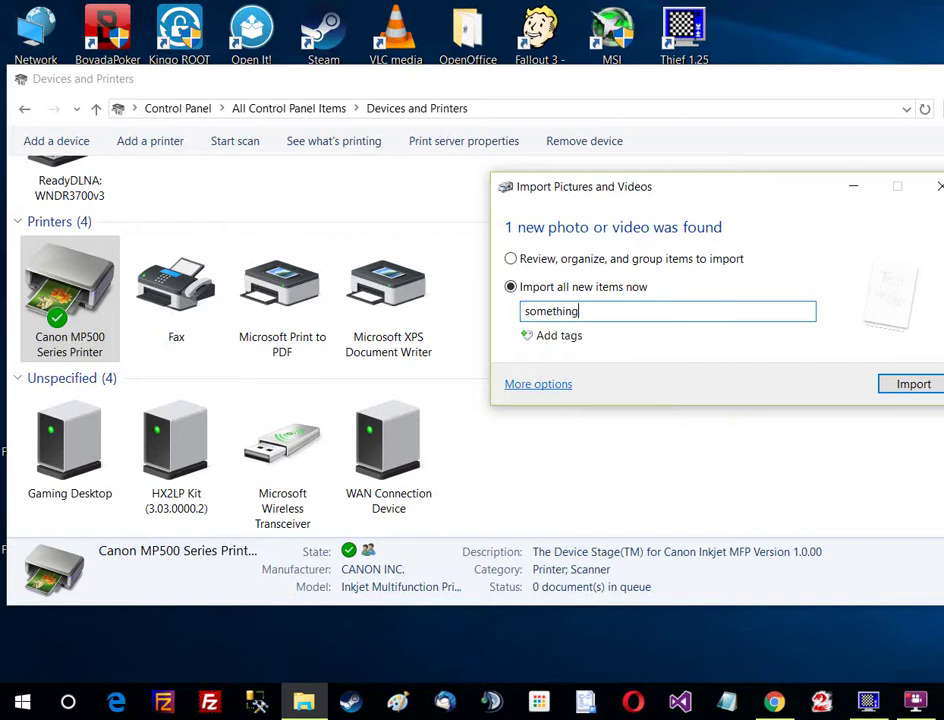
click(910, 384)
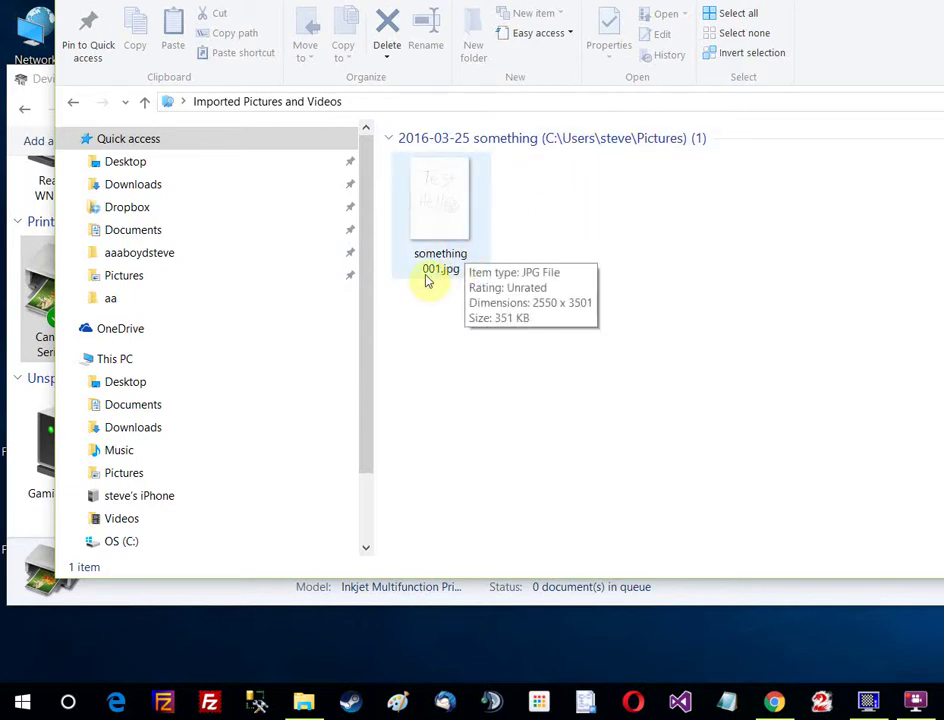
- Open something 001.jpg to view the handwritten 'Test Hello' scan
double_click(446, 211)
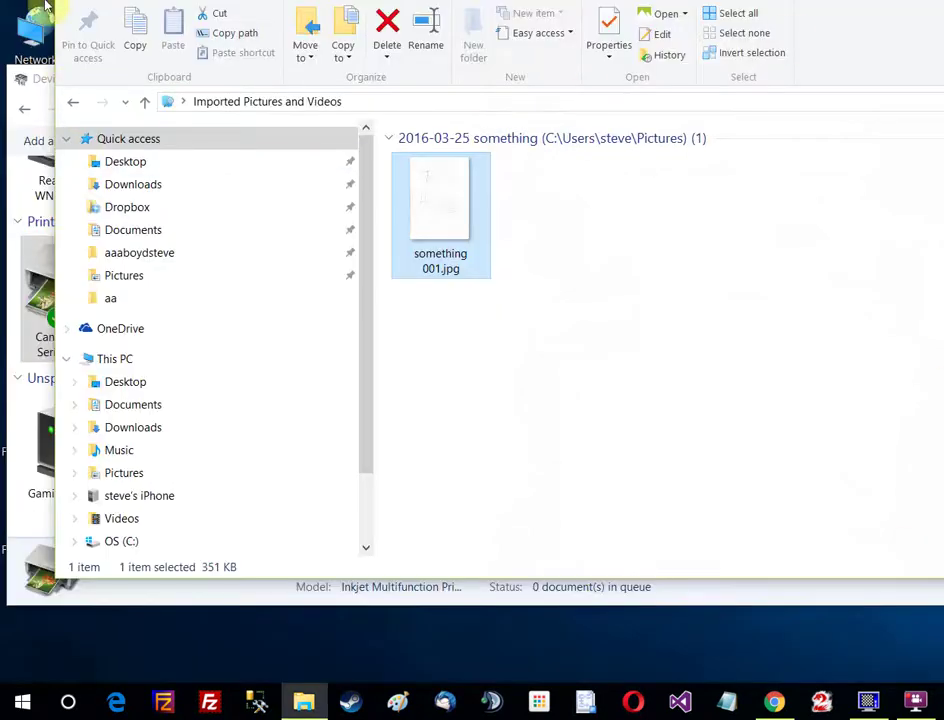
- From the Canon MP500 device page, scan the page again with the Documents profile
key(alt+F4)
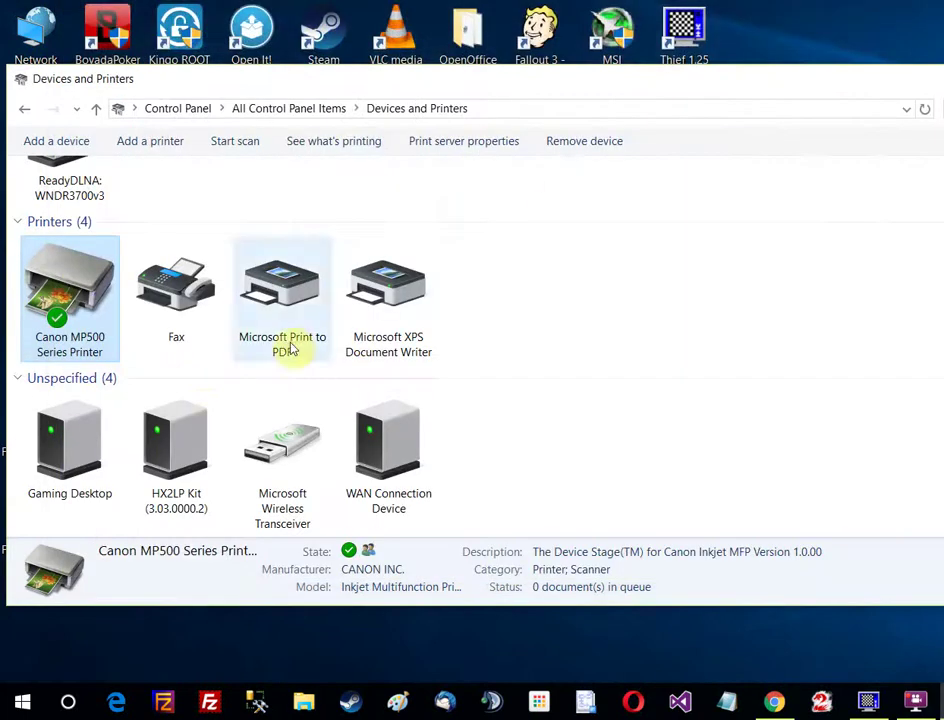
double_click(70, 290)
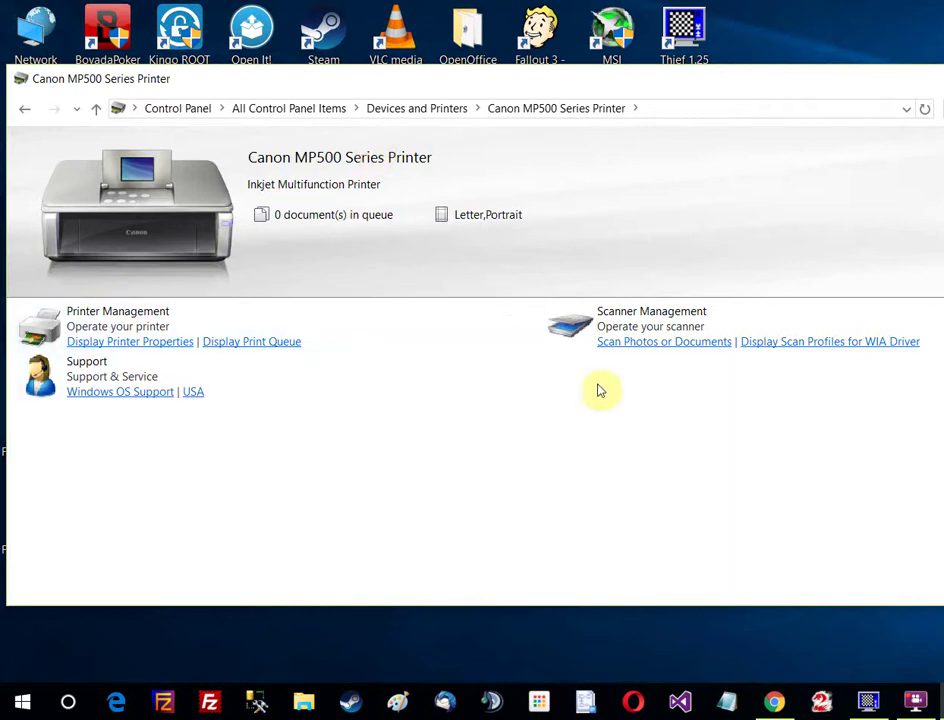
click(658, 345)
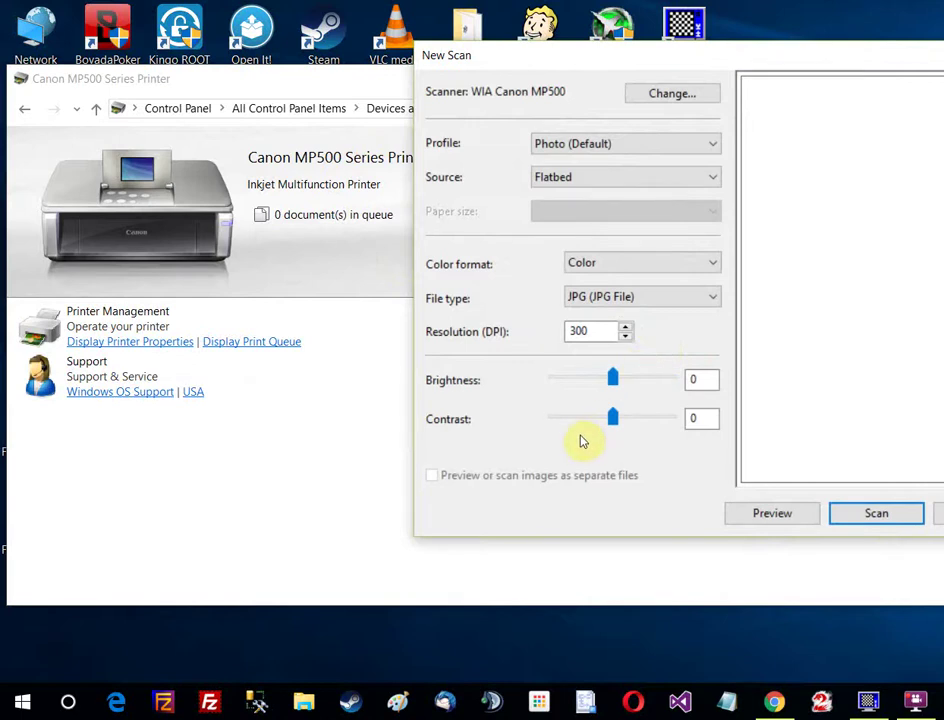
click(596, 143)
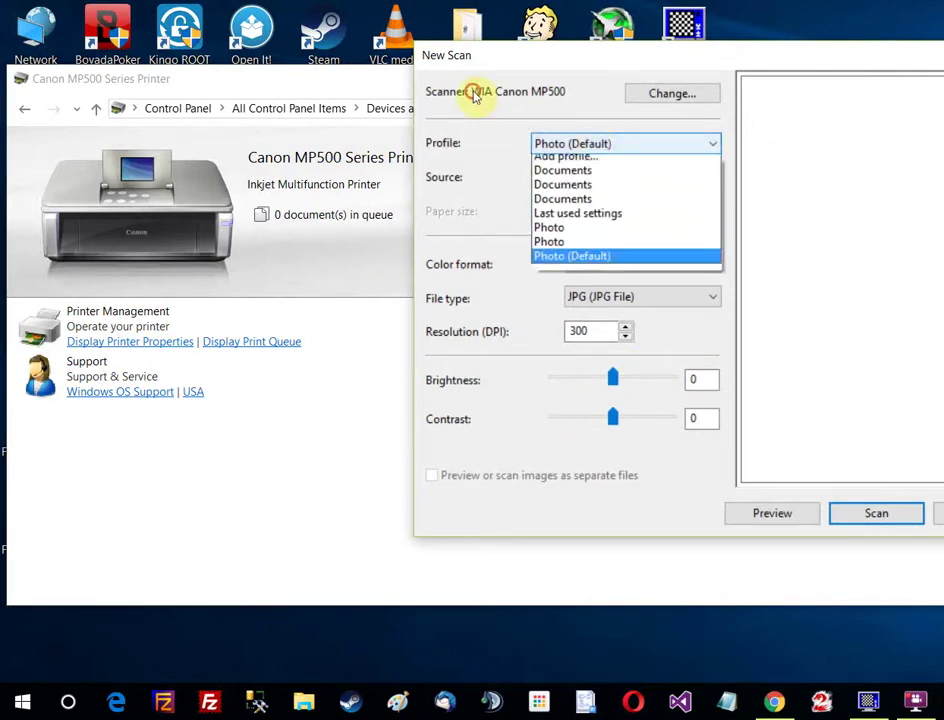
click(584, 171)
click(805, 507)
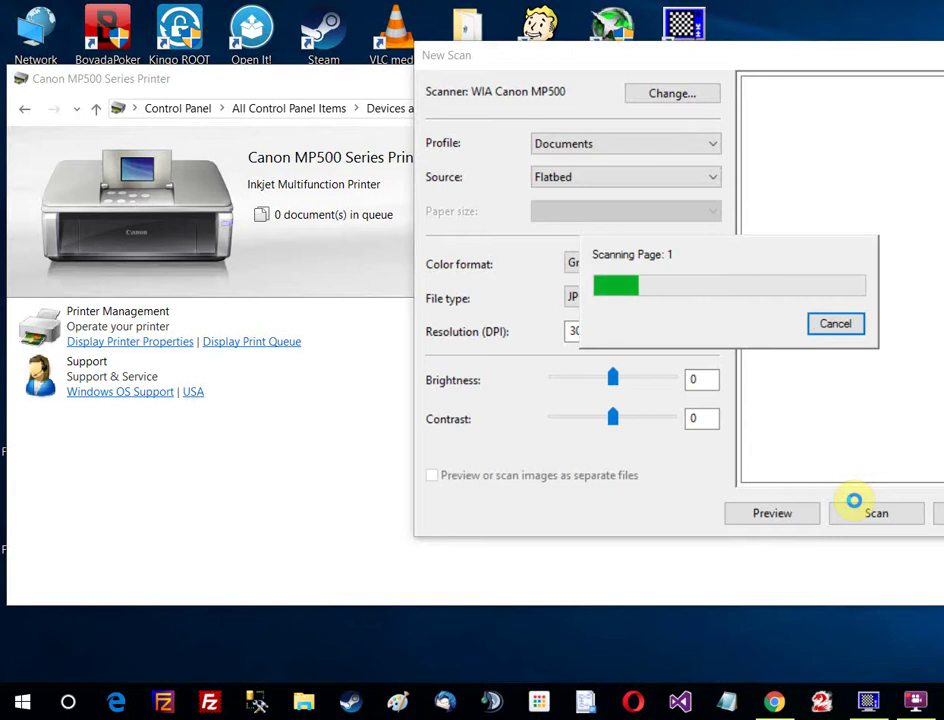
- Search for Device Manager and inspect the Canon MP500 Series Printer under Printers
click(69, 704)
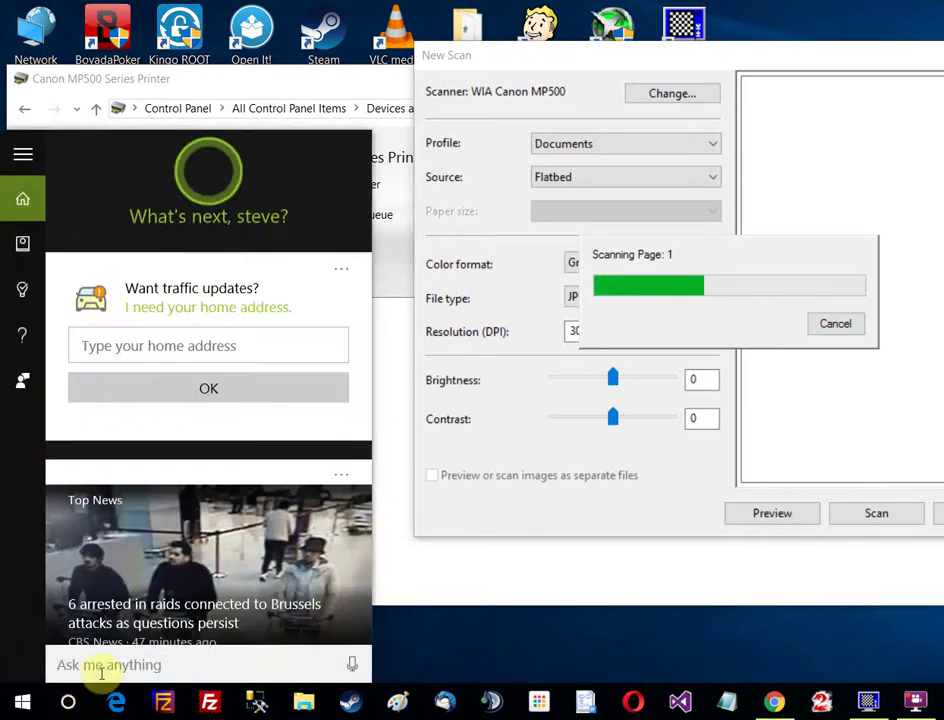
text(devi)
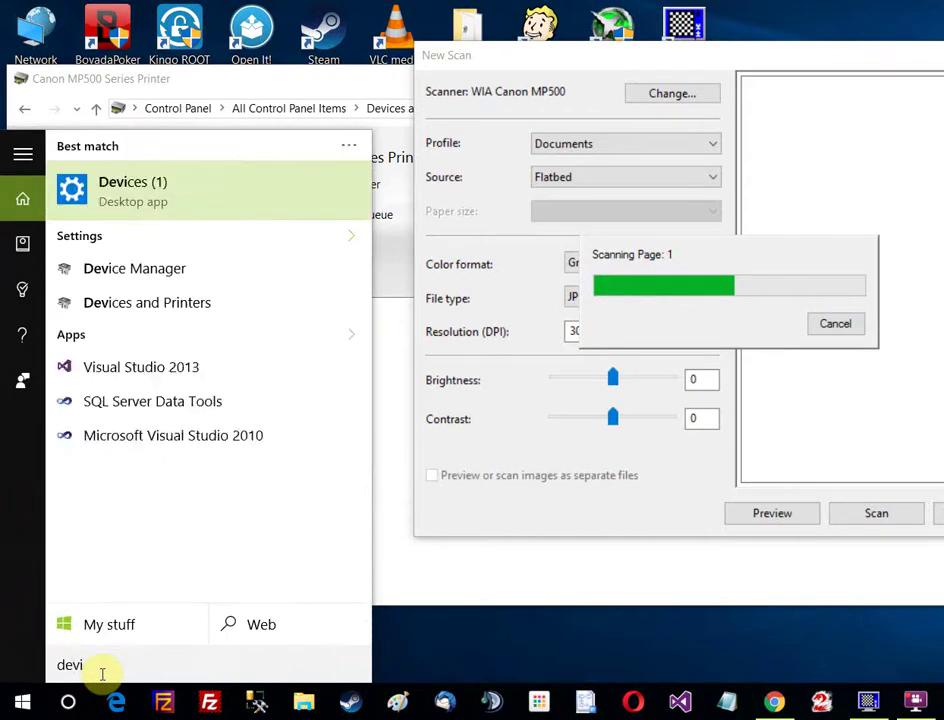
text(ce man)
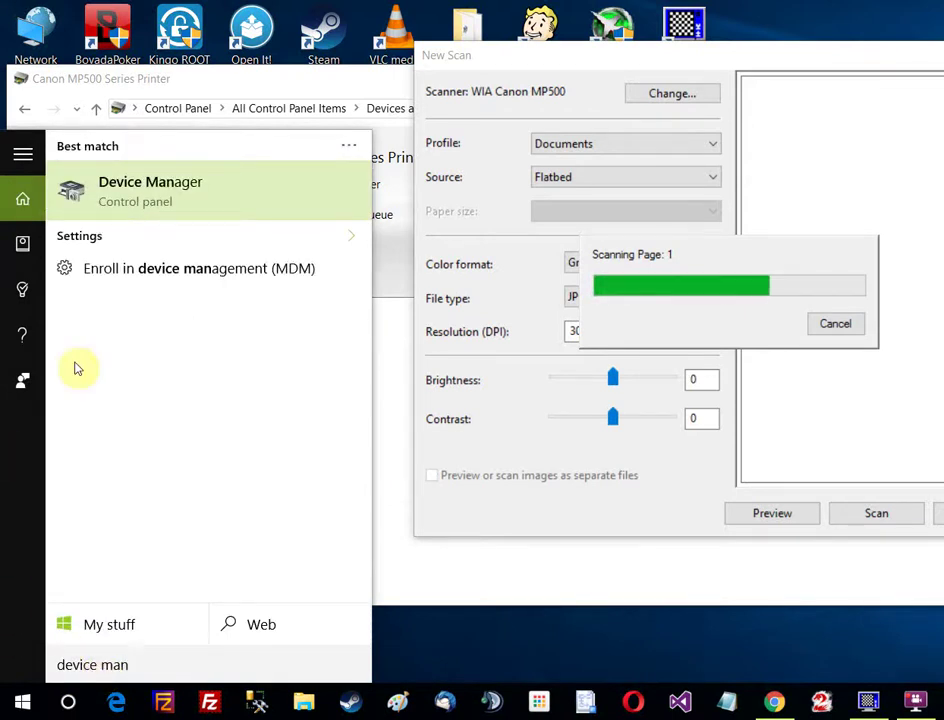
click(162, 192)
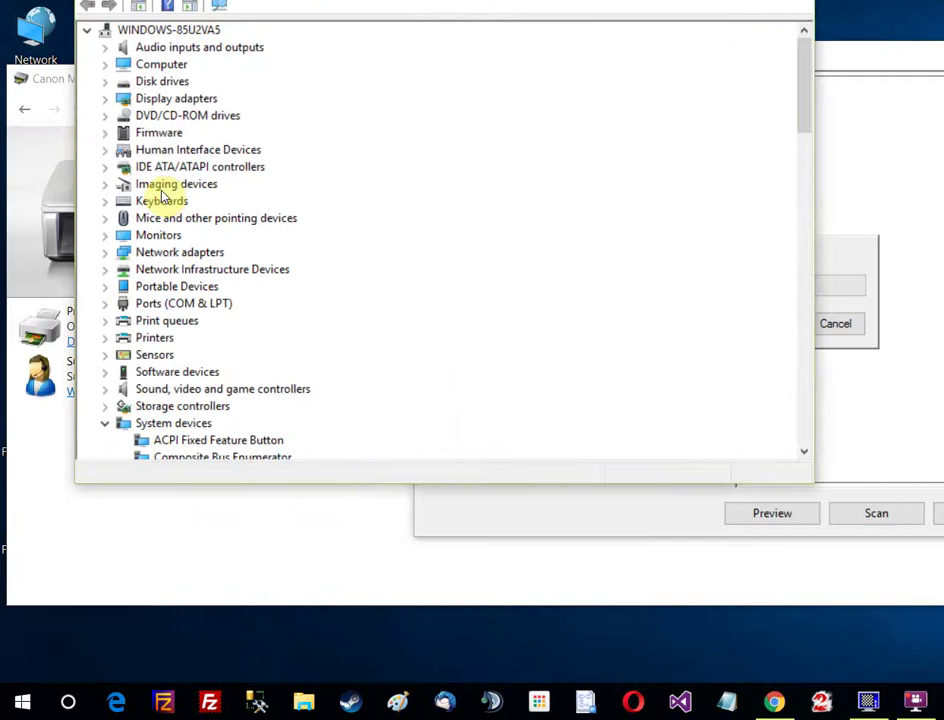
scroll(197, 375, down, 2)
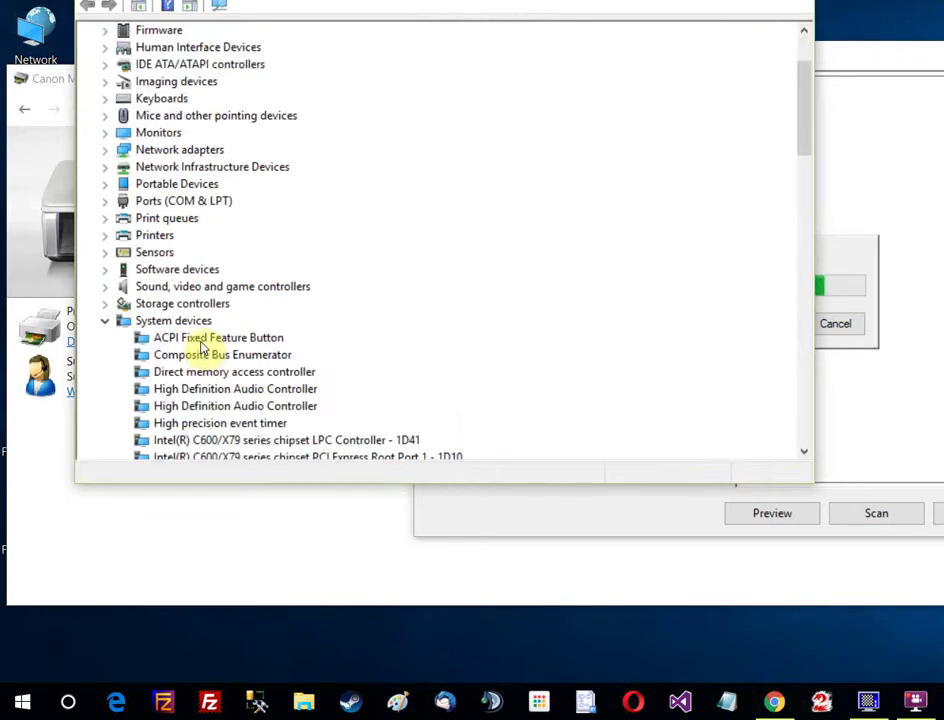
double_click(158, 234)
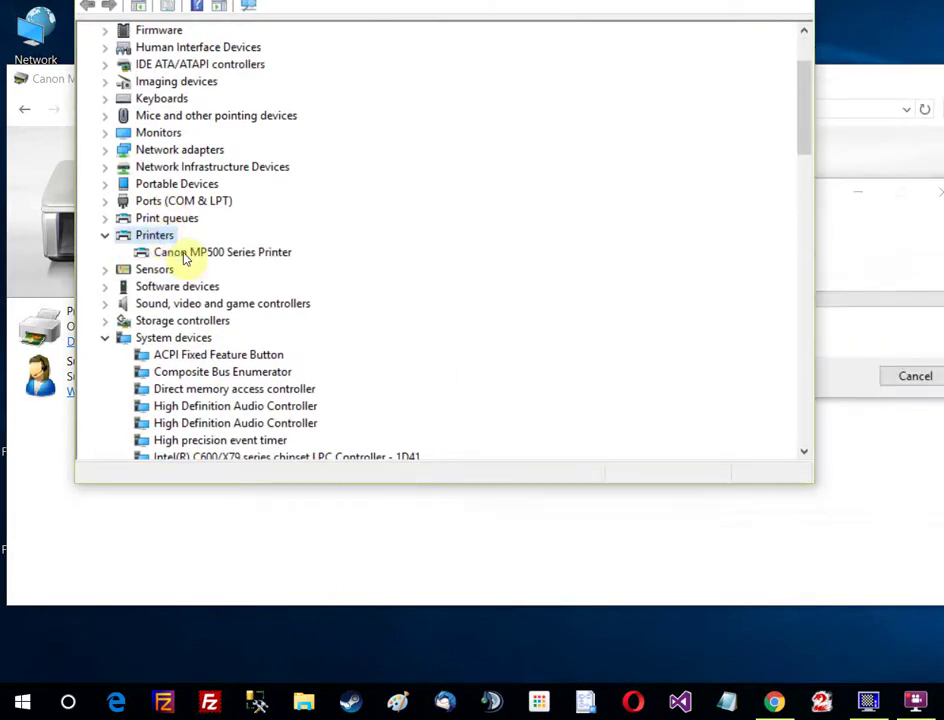
right_click(184, 256)
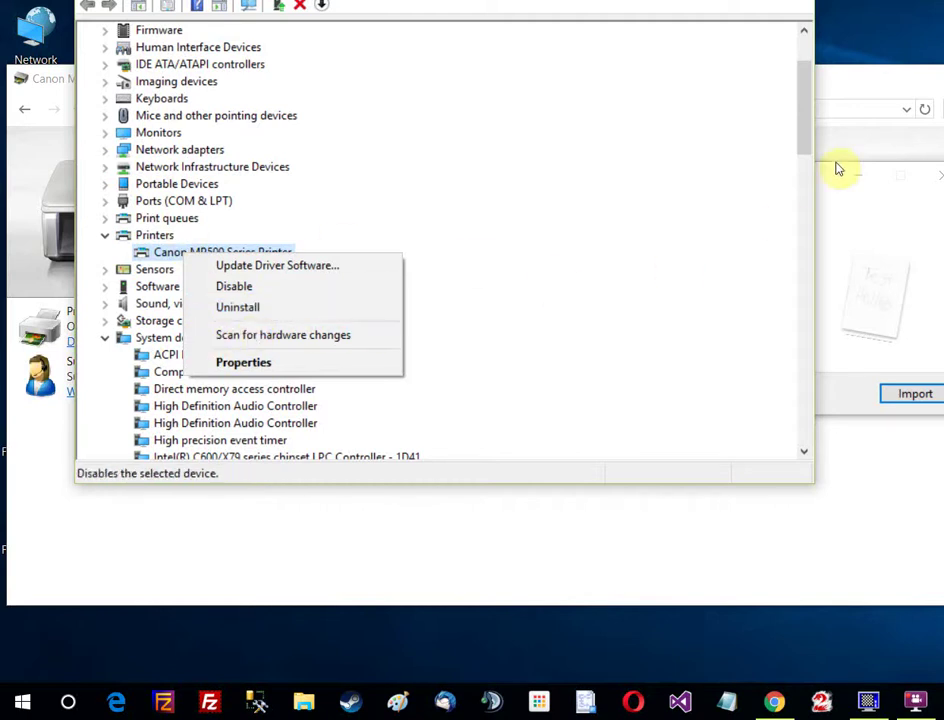
key(Escape)
key(alt+F4)
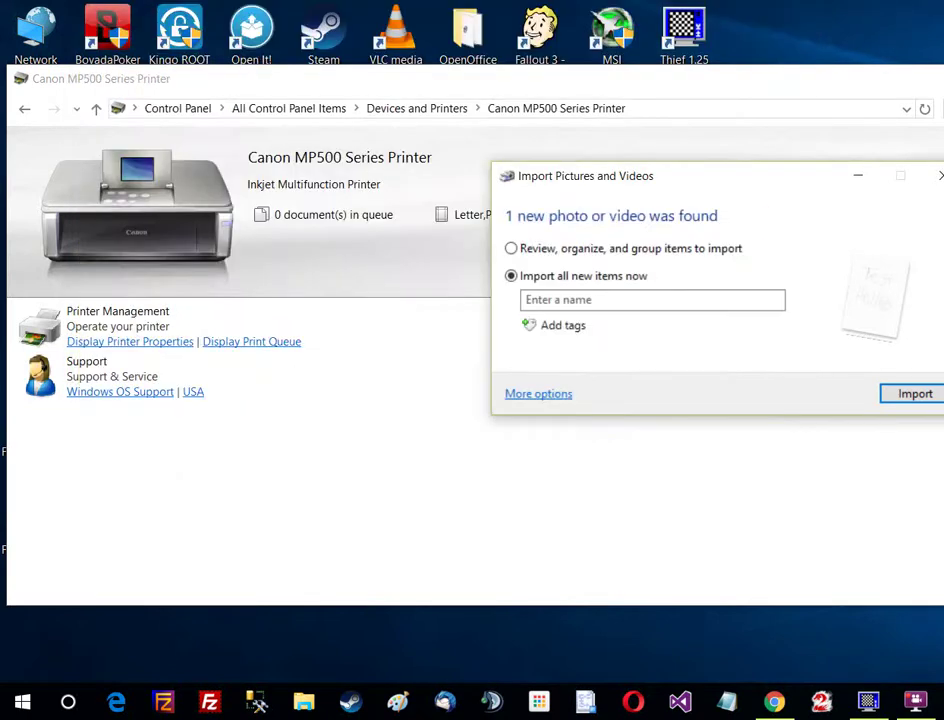
click(665, 300)
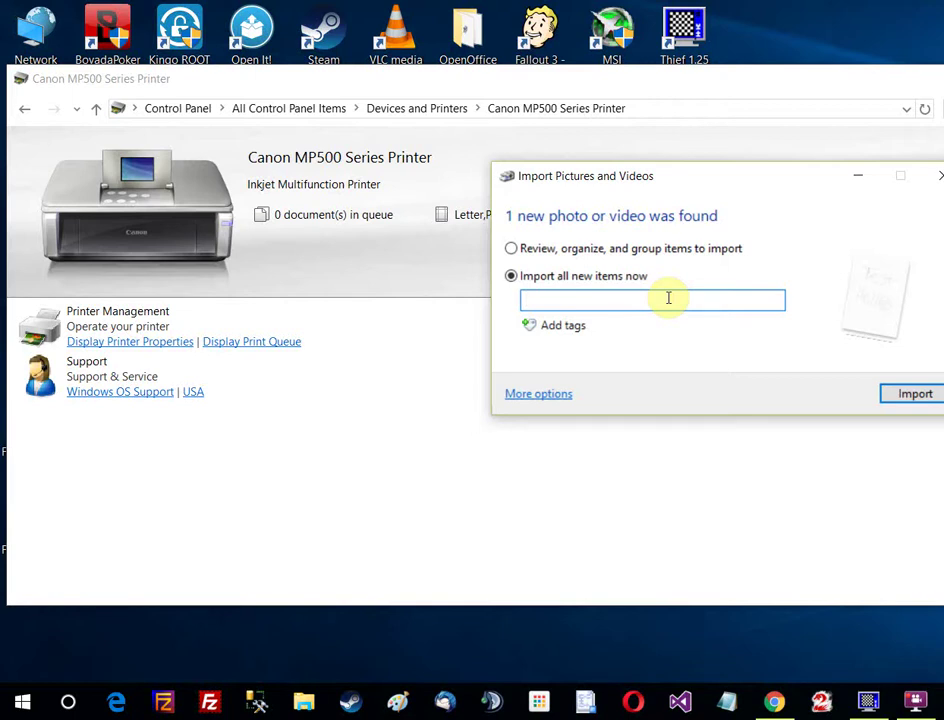
- Name the second scan 'word', import it, and close the Imported Pictures folder
text(word)
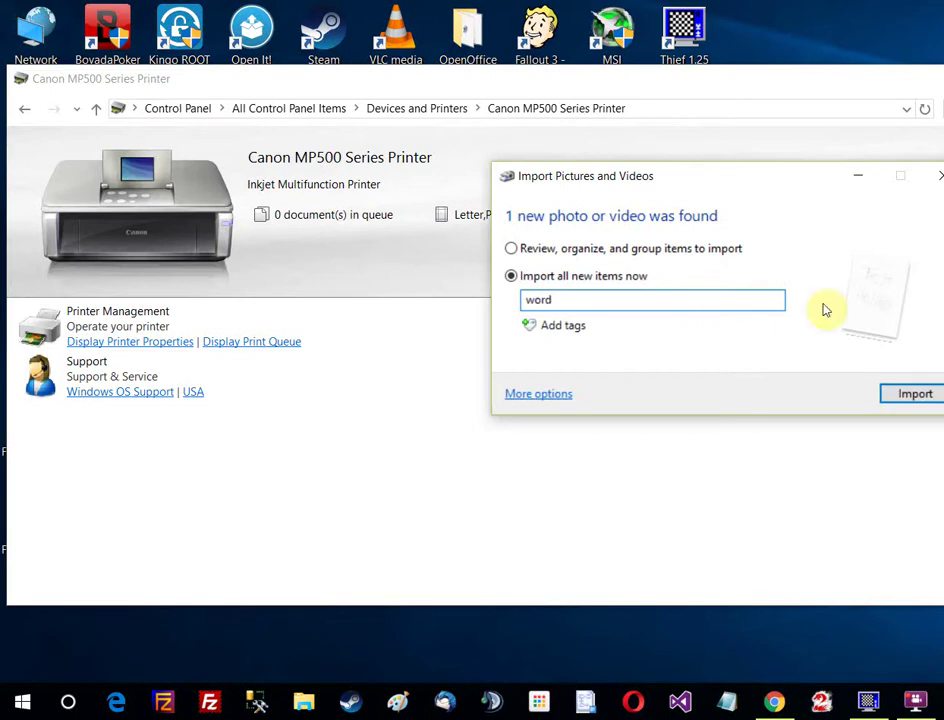
click(915, 393)
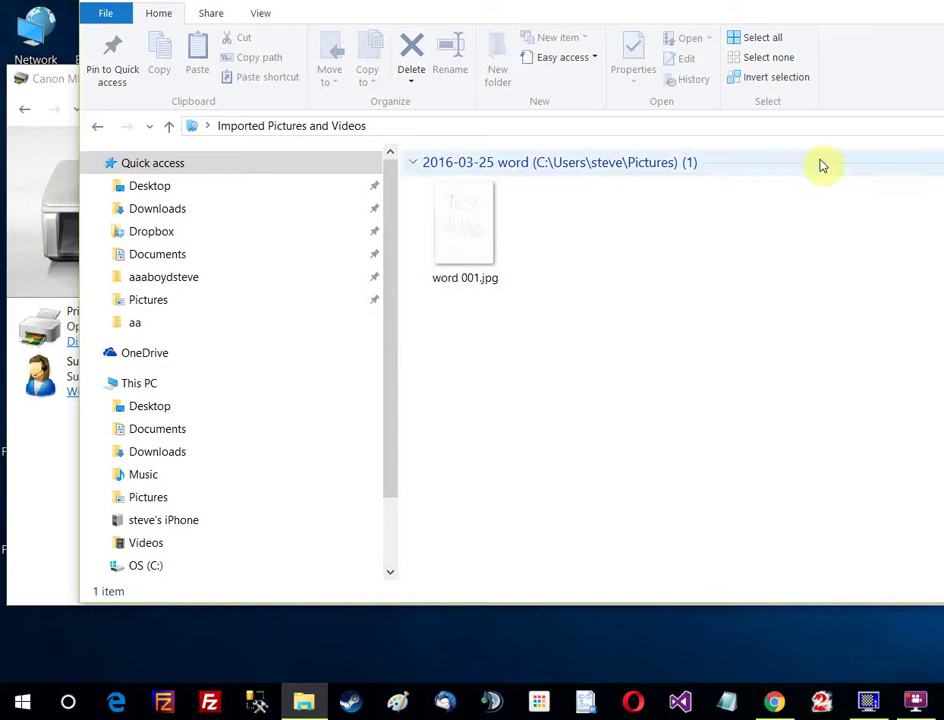
key(alt+F4)
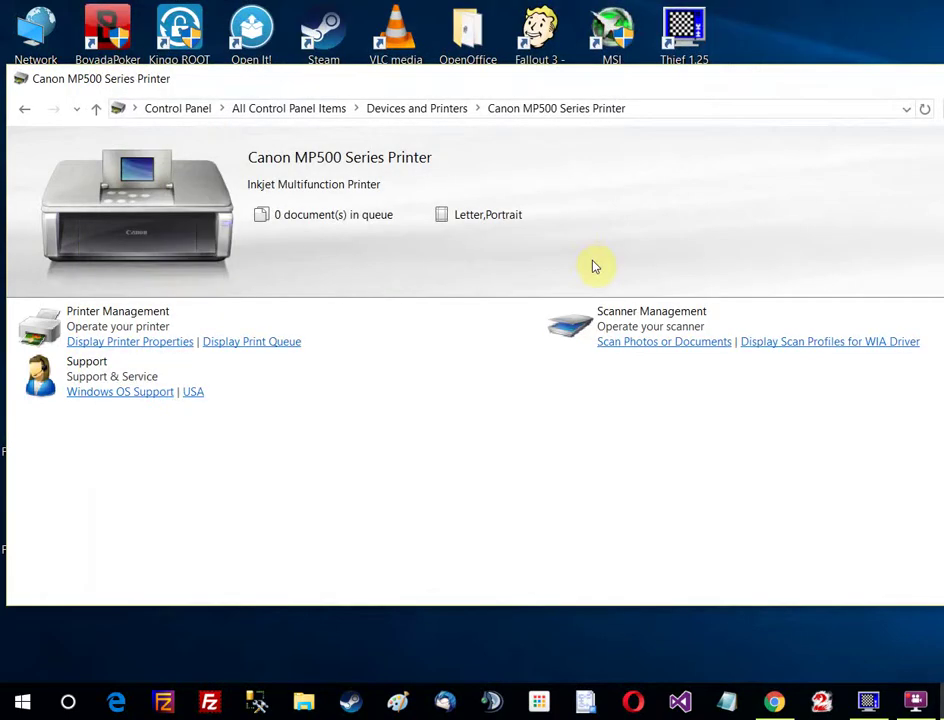